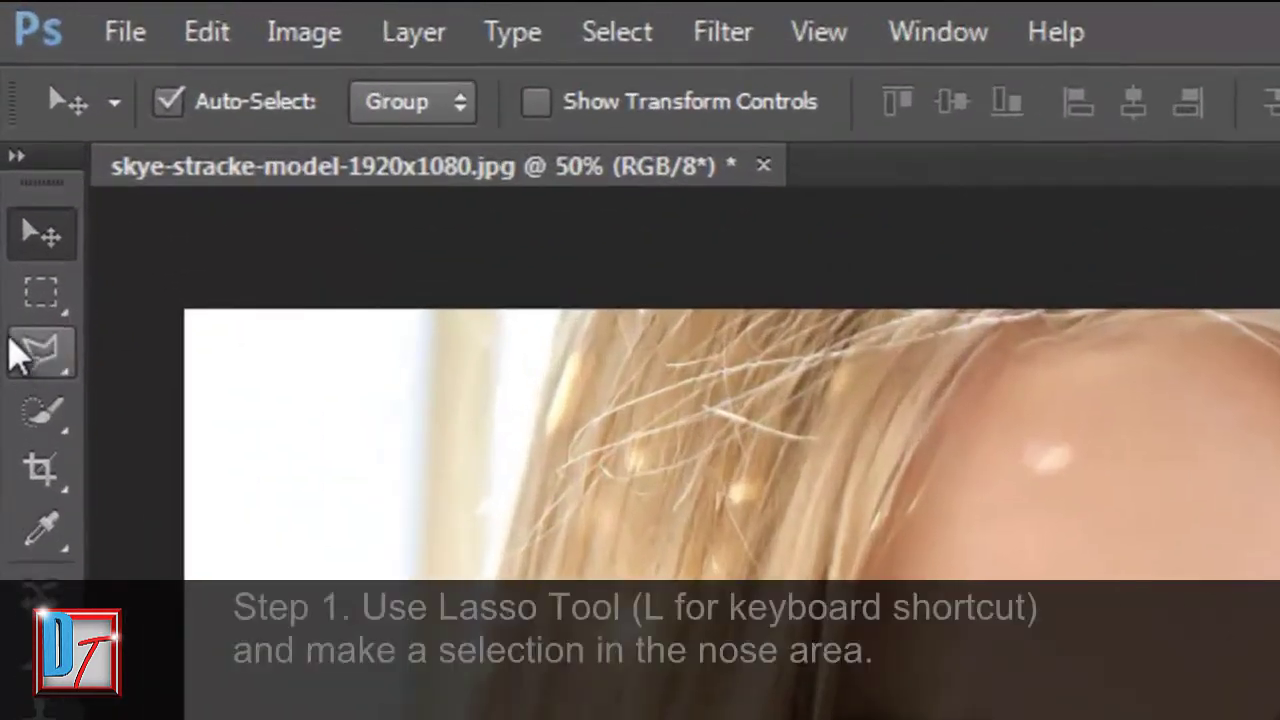
- Draw a freehand Lasso selection around the nose, from the bridge down to the nostrils
left_click(50, 355)
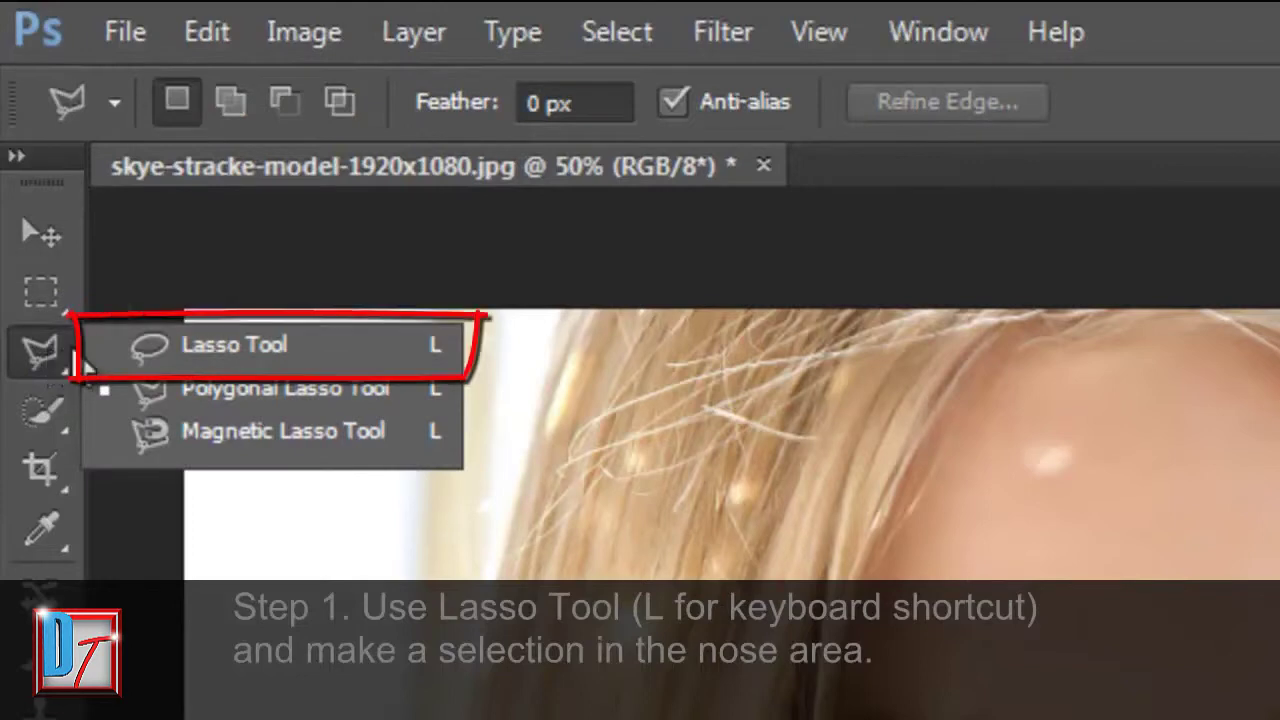
left_click(400, 350)
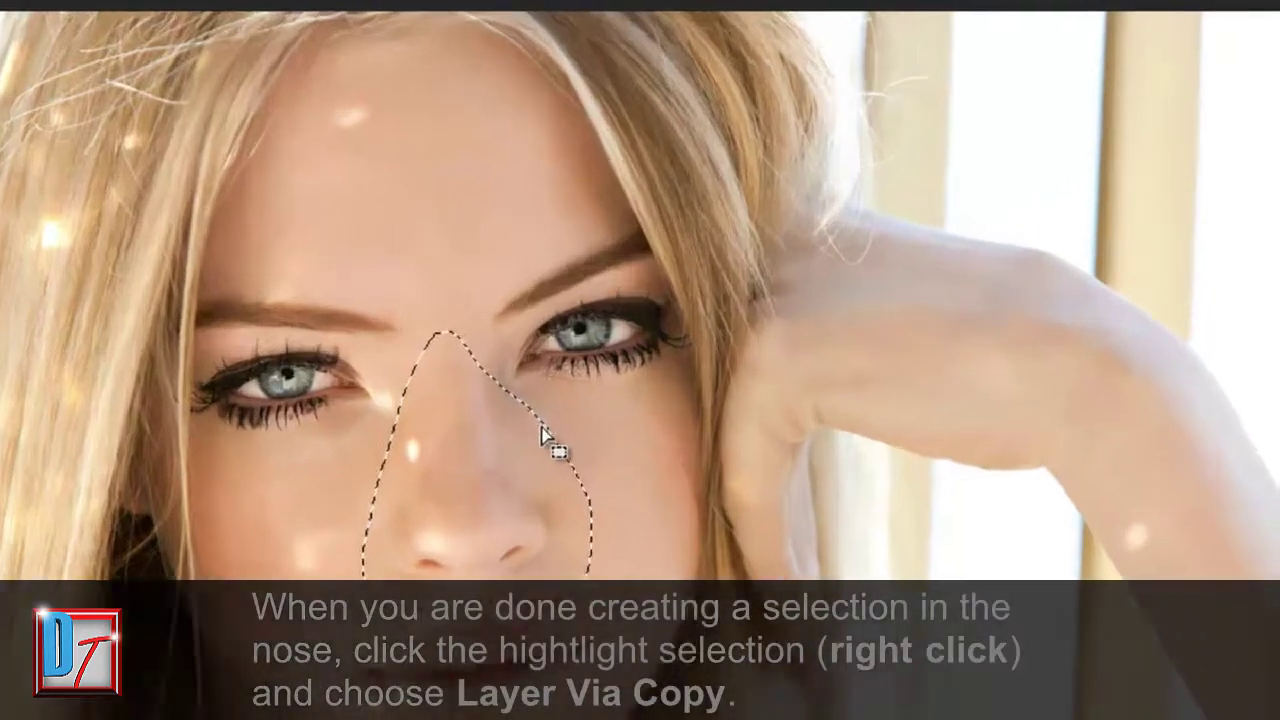
- Copy the selected nose onto its own new layer, Layer 1, with Layer Via Copy
right_click(541, 436)
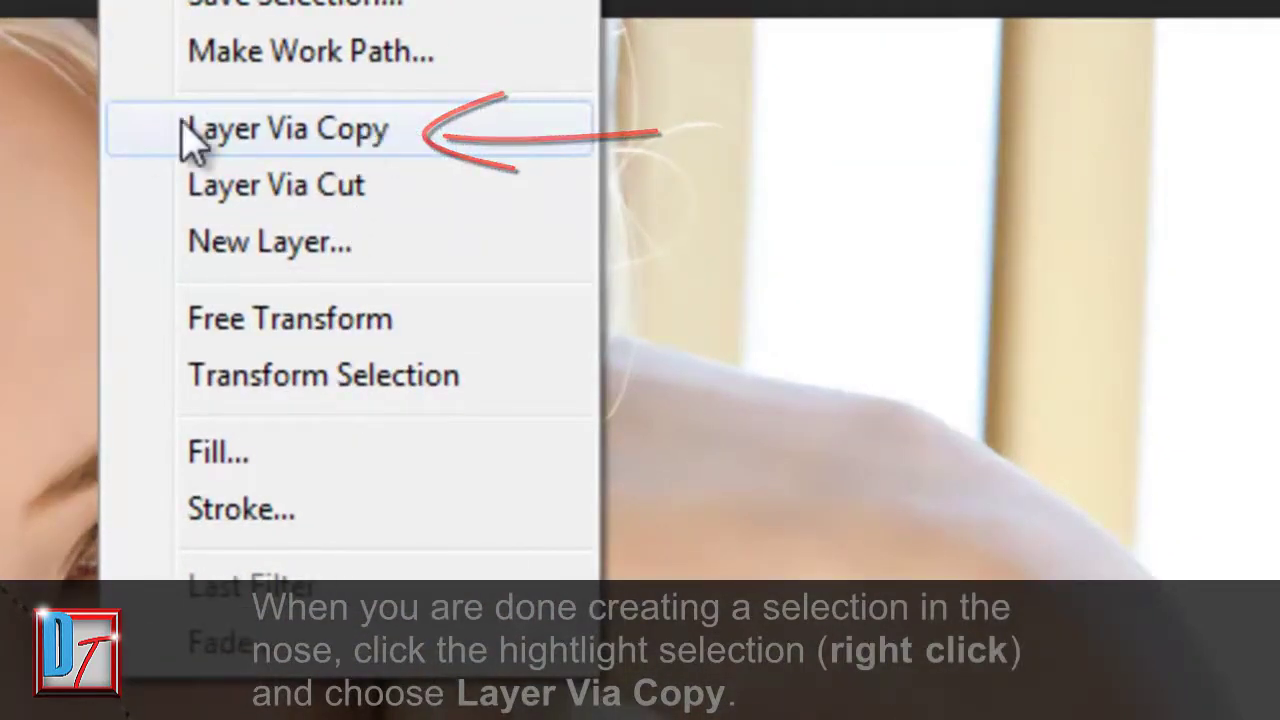
left_click(414, 128)
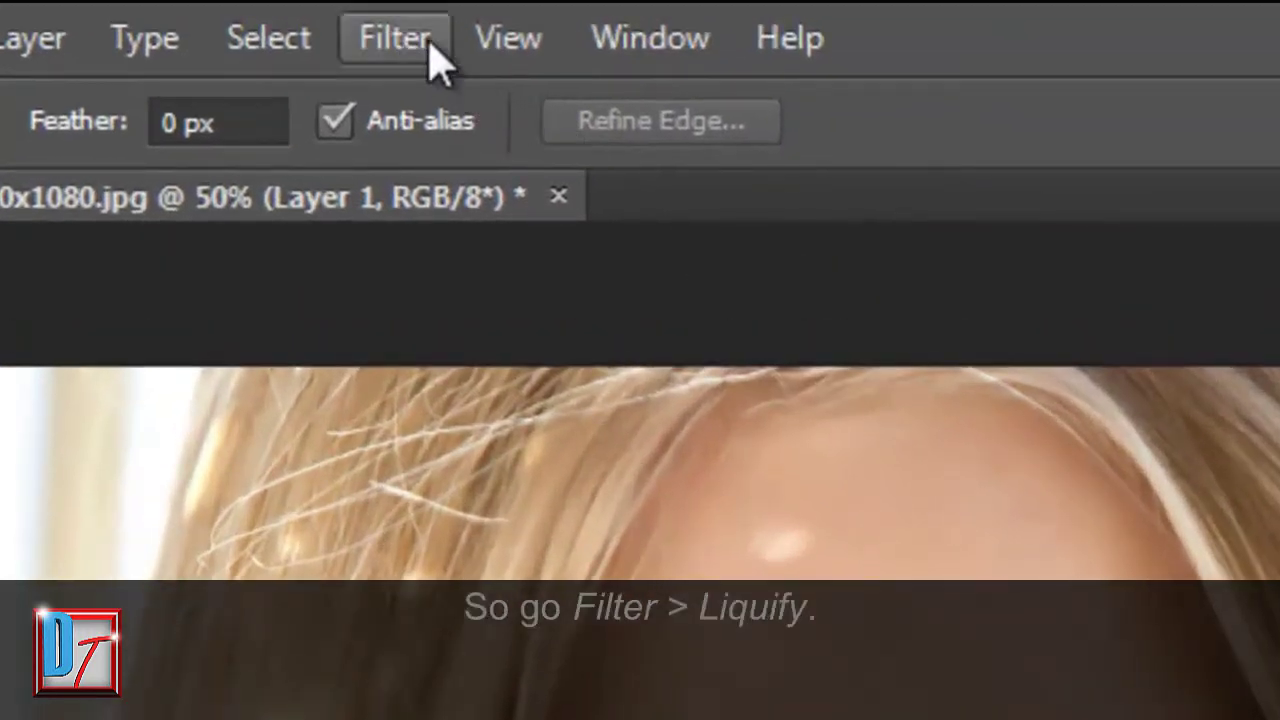
left_click(432, 42)
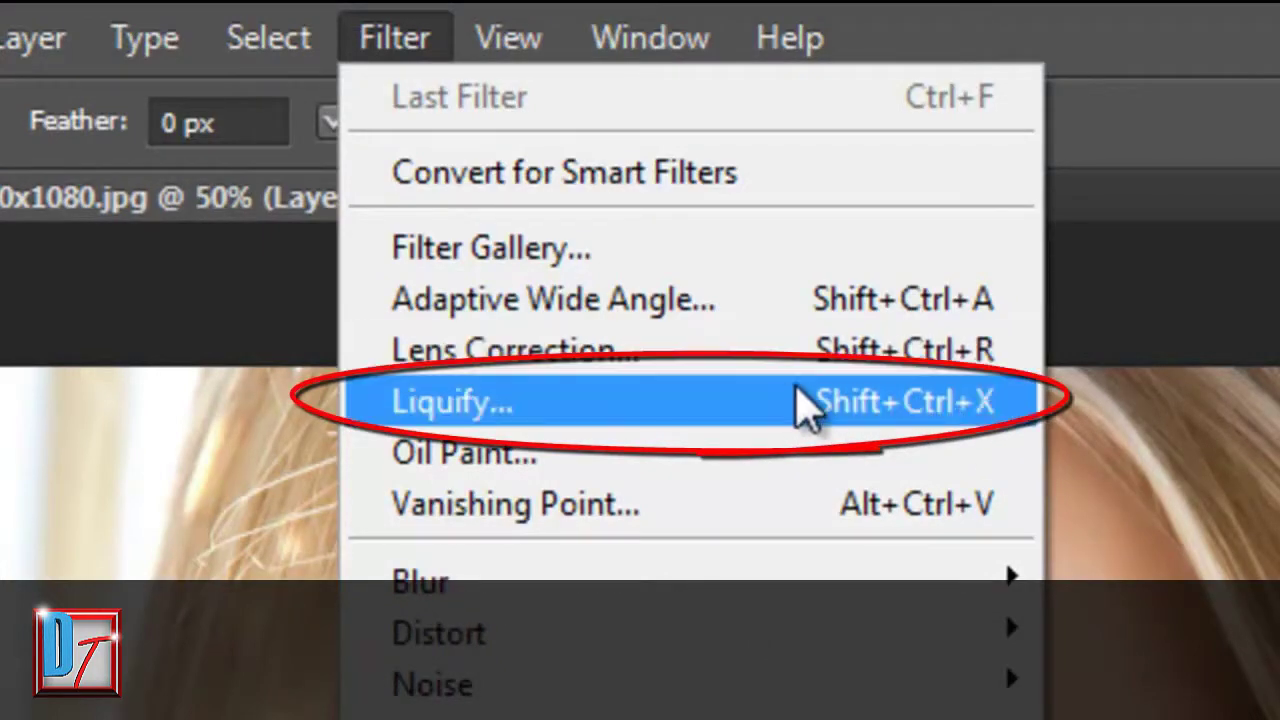
- Open Liquify on the nose layer, zoom in on the nose, and set the brush to 300
left_click(868, 400)
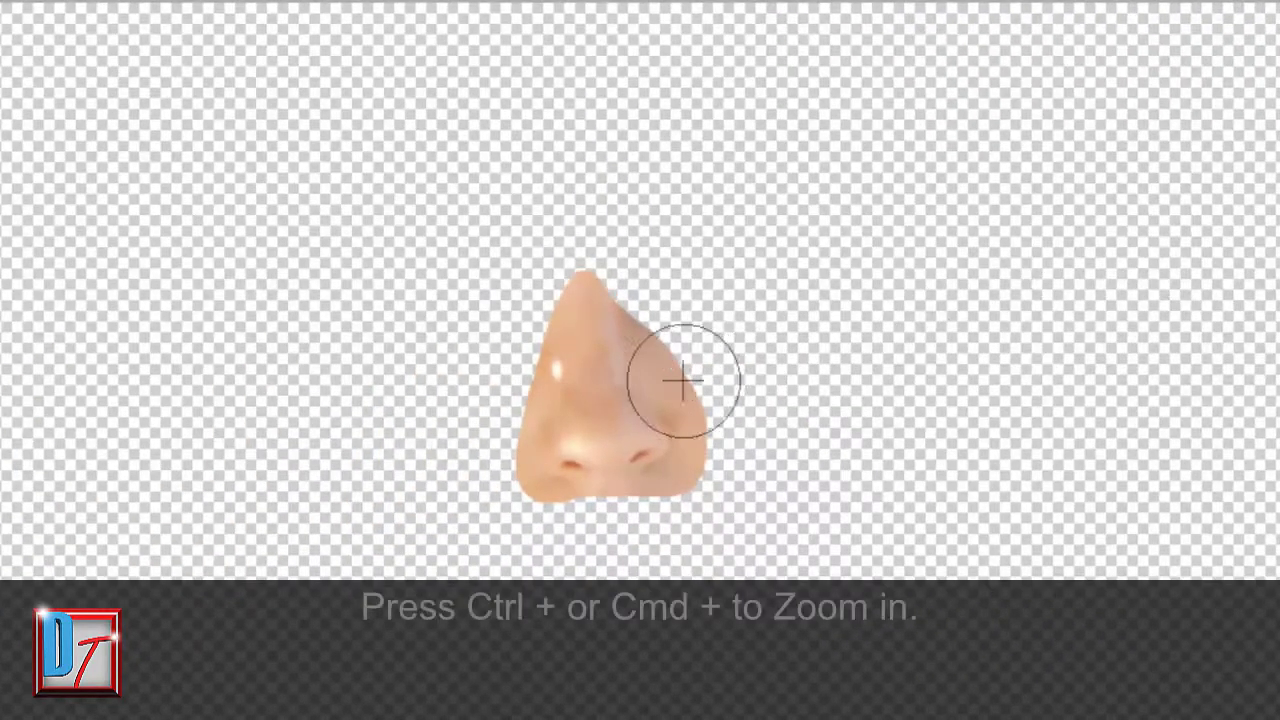
key("ctrl+plus")
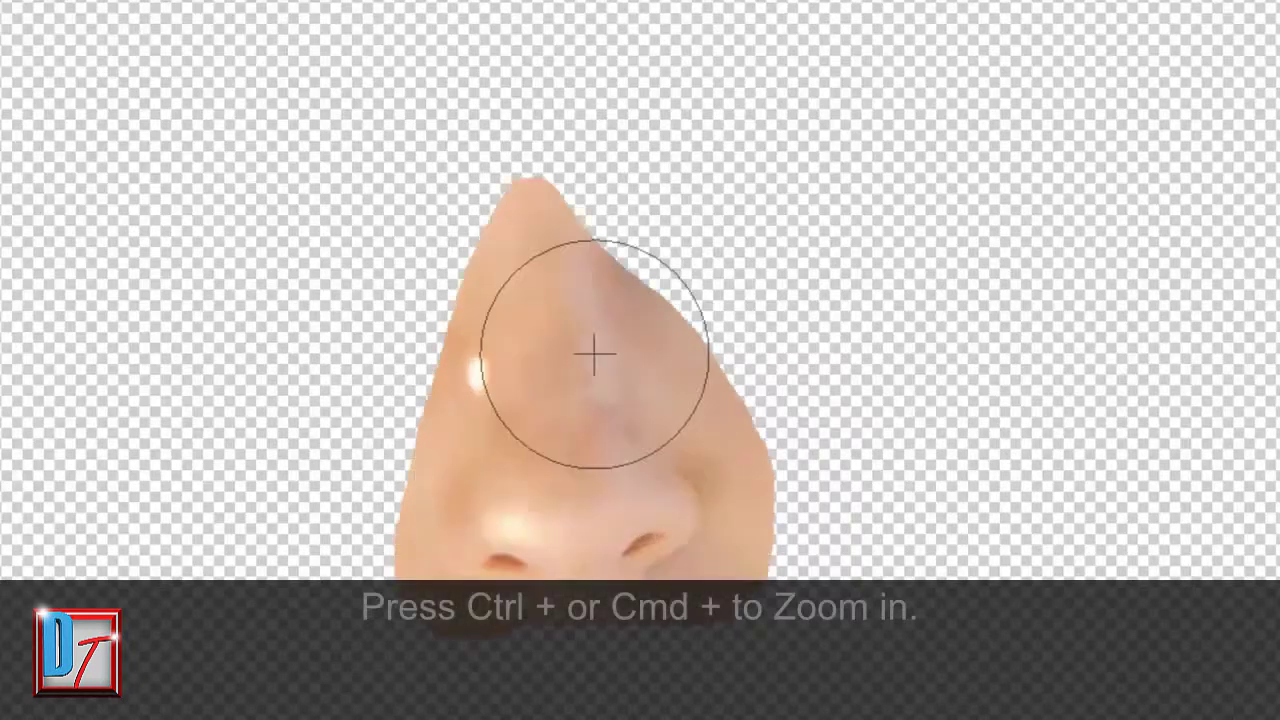
key("ctrl+plus")
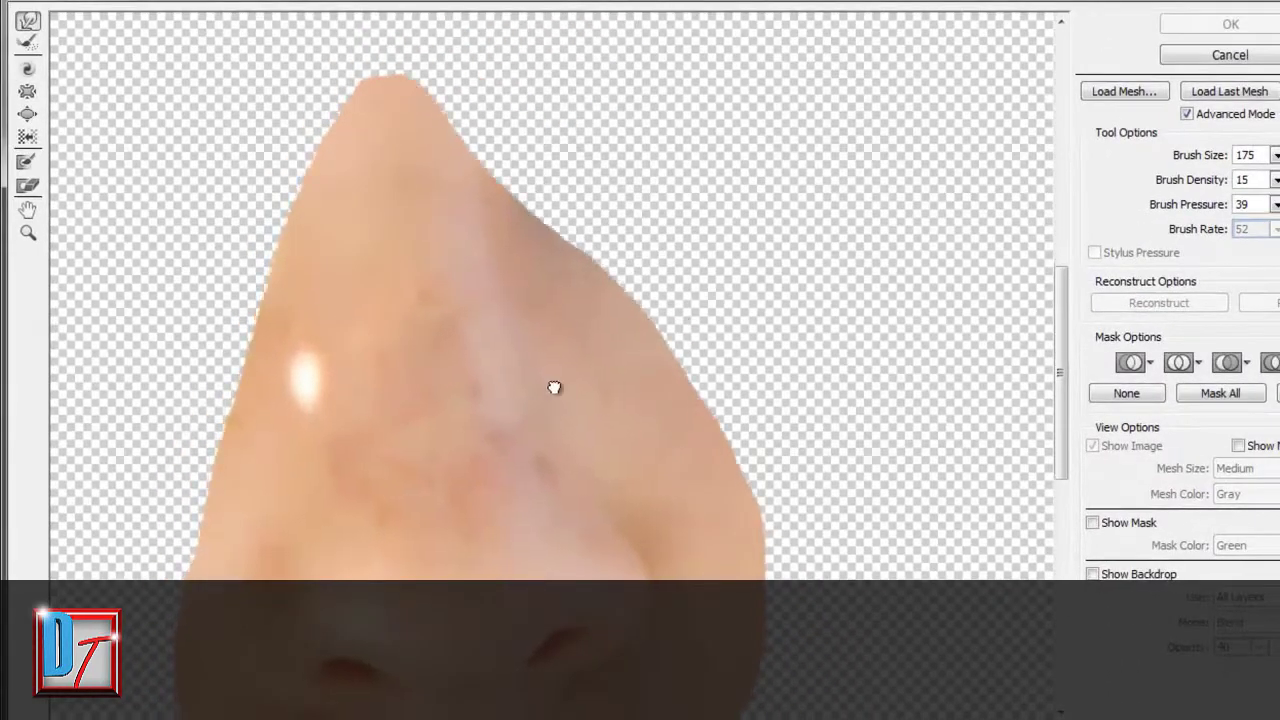
left_click_drag(527, 403, 600, 317)
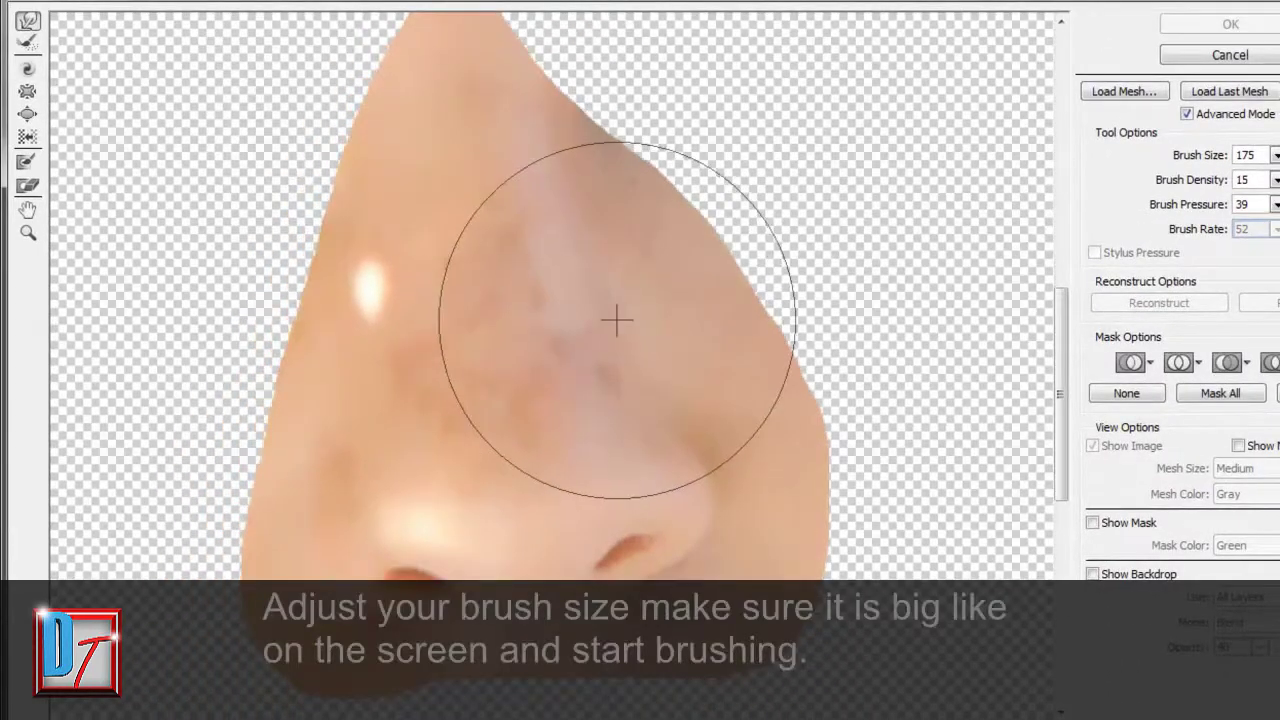
key("bracketright")
key("bracketright")
key("bracketright")
key("bracketright")
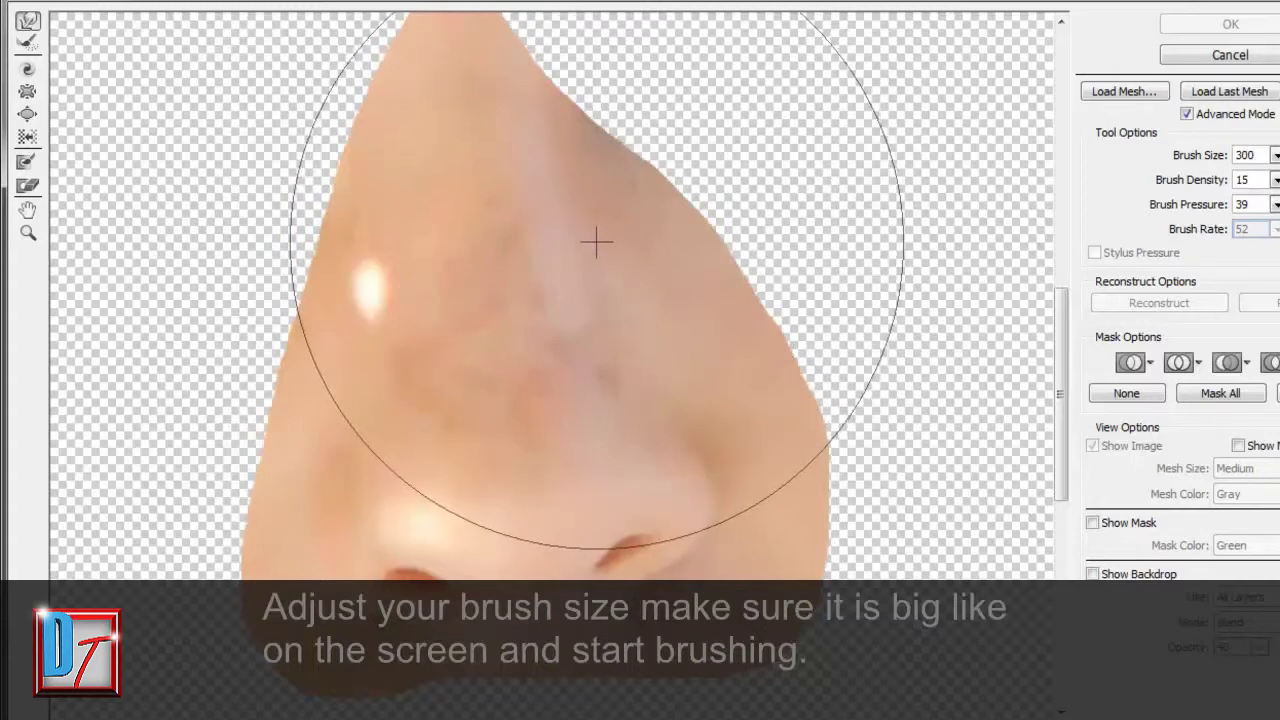
- Forward Warp the nose edges inward with brush sizes 300 to 200, then zoom out to check
mouse_move(565, 243)
left_mouse_down()
mouse_move(594, 277)
mouse_move(594, 343)
mouse_move(565, 177)
mouse_move(531, 86)
mouse_move(503, 77)
mouse_move(514, 43)
mouse_move(457, 23)
left_mouse_up()
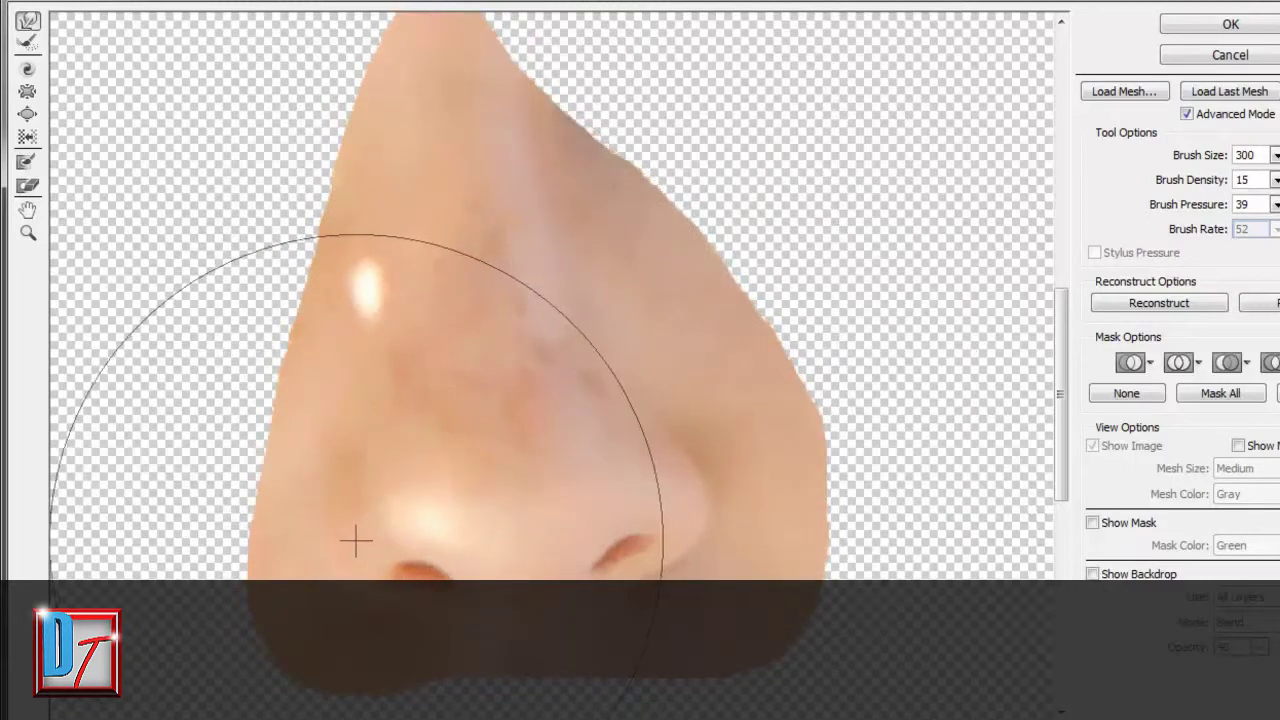
left_click_drag(354, 537, 538, 474)
key("bracketleft")
key("bracketleft")
key("bracketleft")
key("bracketright")
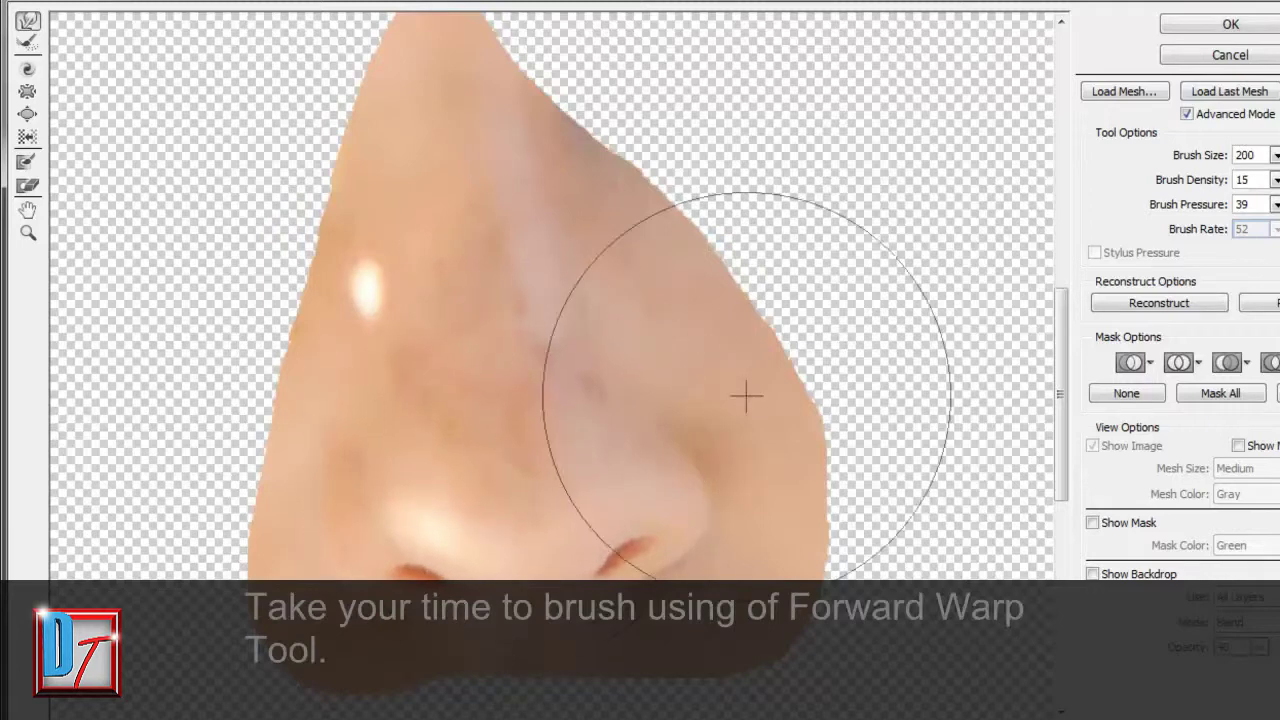
left_click_drag(431, 537, 395, 150)
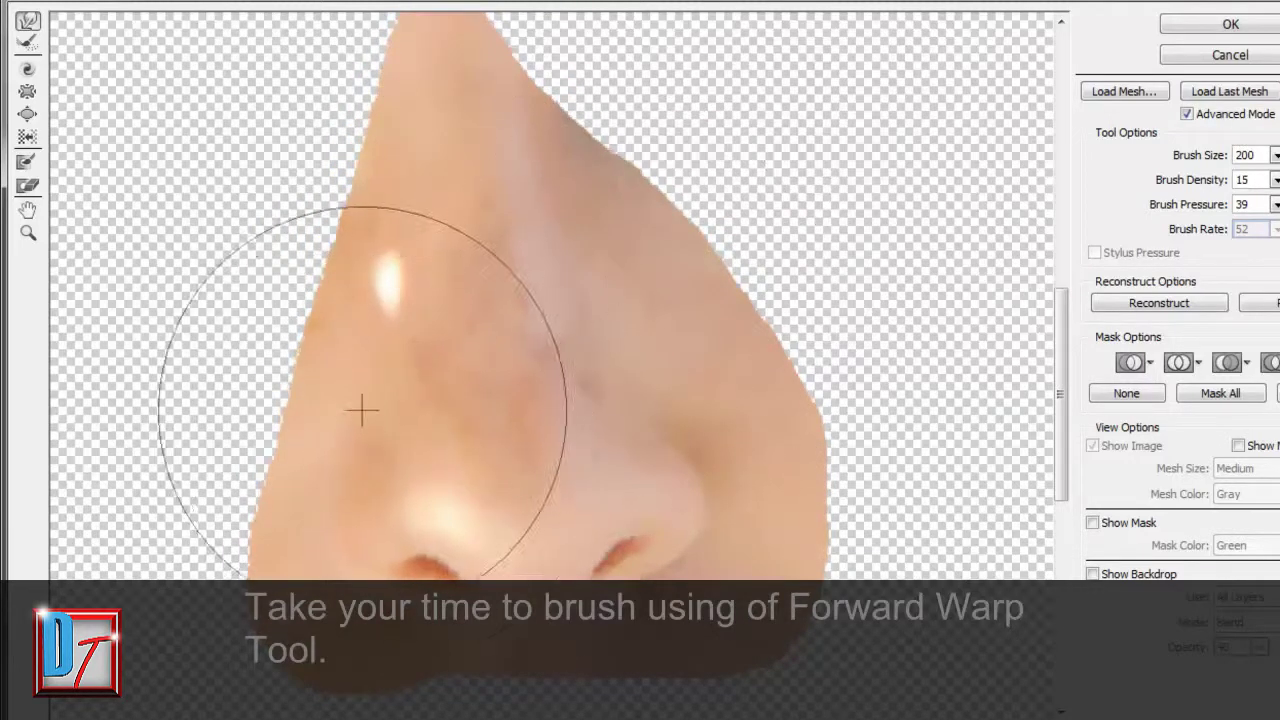
mouse_move(363, 409)
left_mouse_down()
mouse_move(396, 283)
mouse_move(557, 286)
left_mouse_up()
key("ctrl+minus")
key("ctrl+minus")
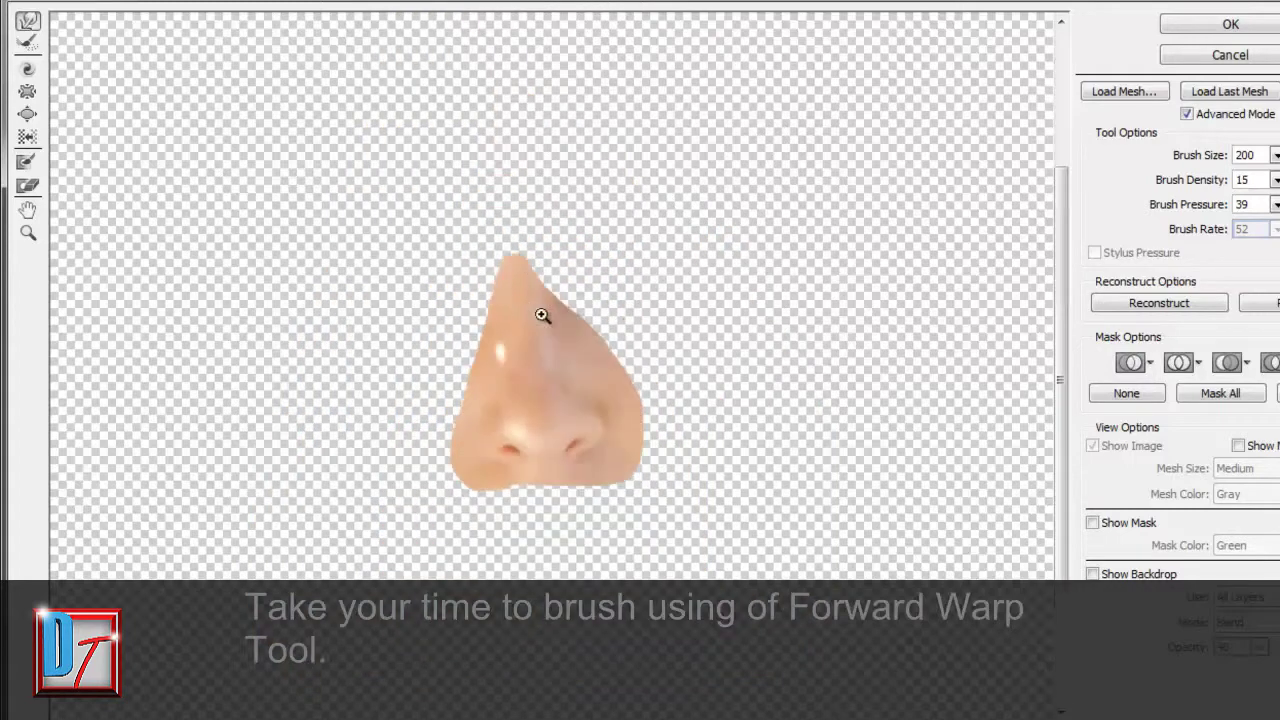
key("ctrl+plus")
key("ctrl+plus")
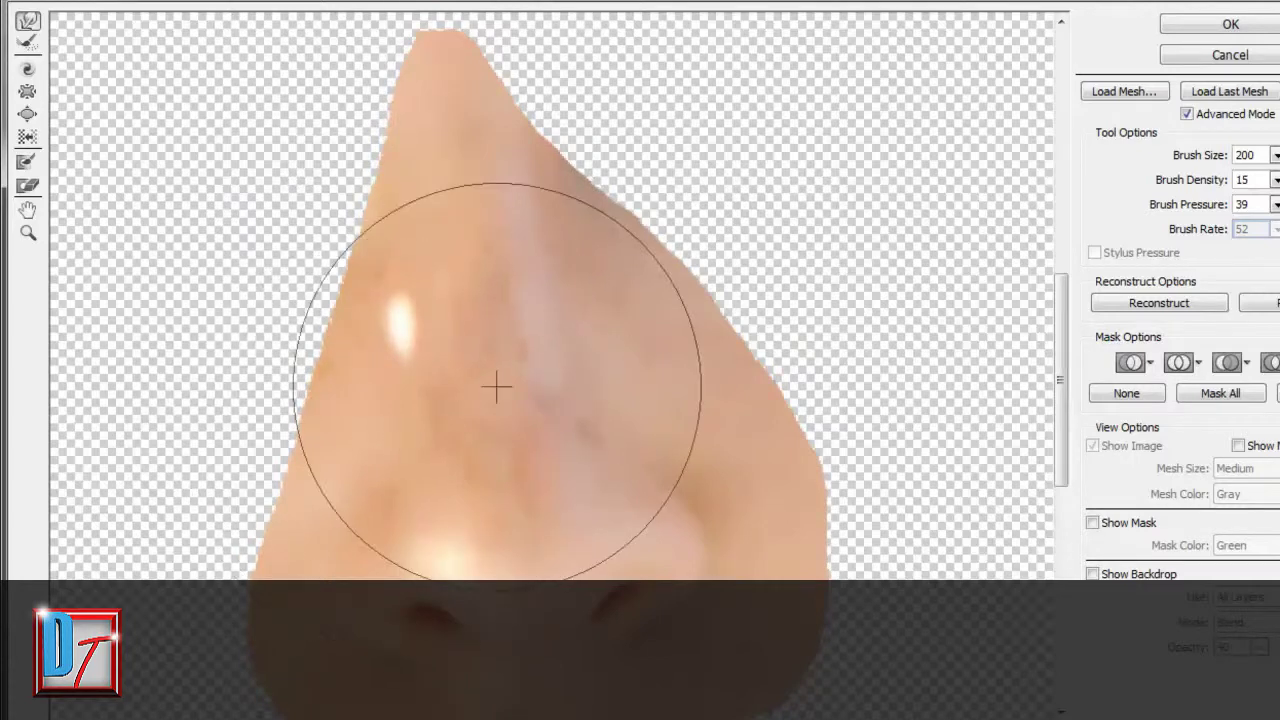
key("ctrl+minus")
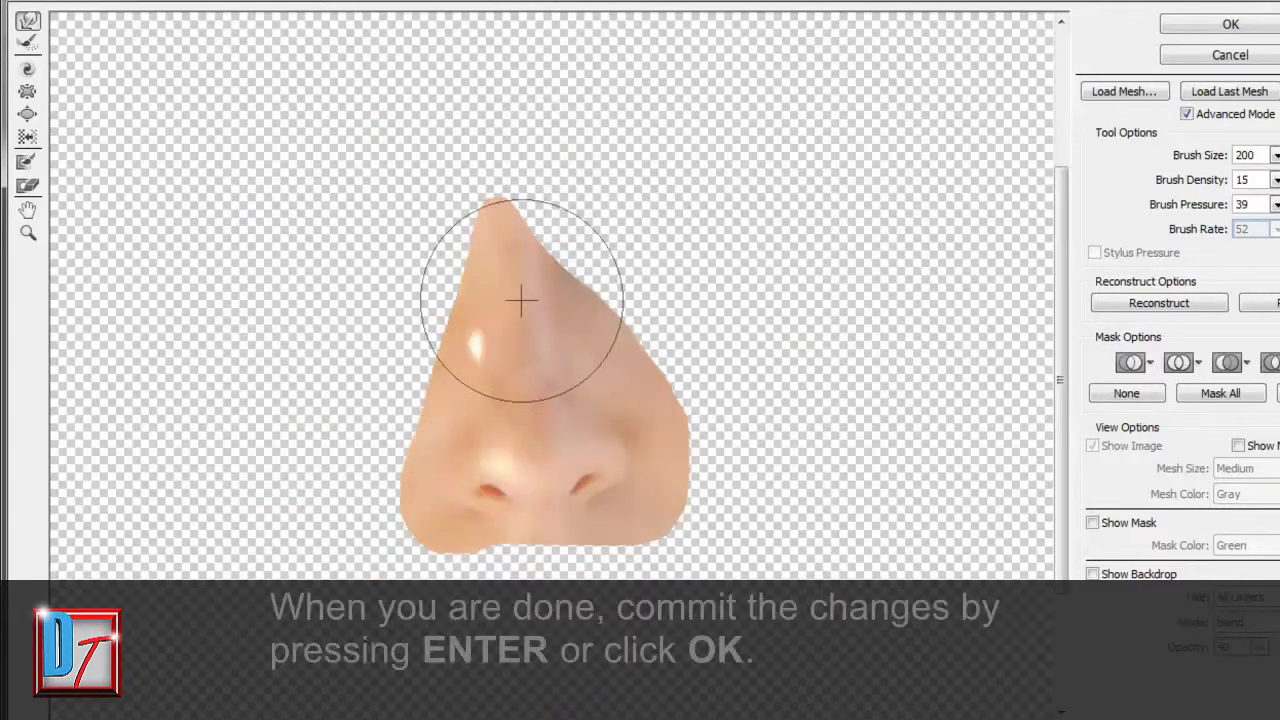
key("bracketleft")
key("bracketleft")
key("bracketleft")
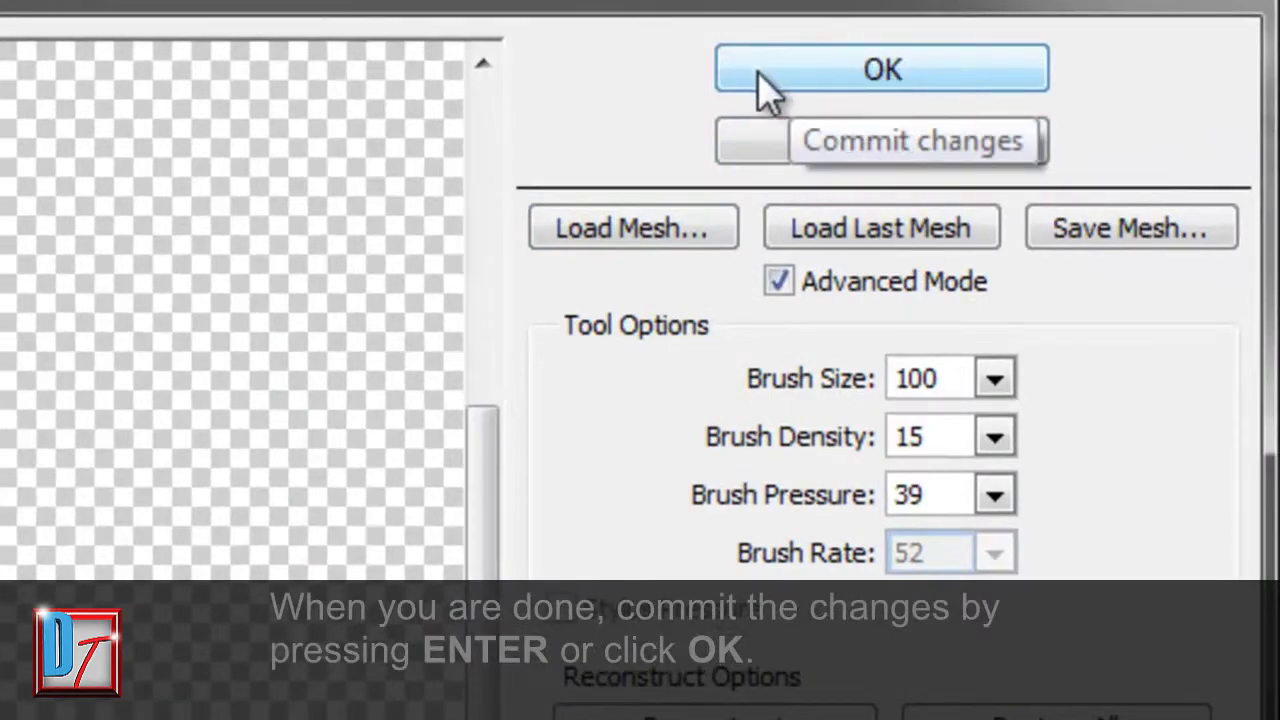
- Apply the Liquify reshape and reposition the zoomed view of the face
left_click(770, 85)
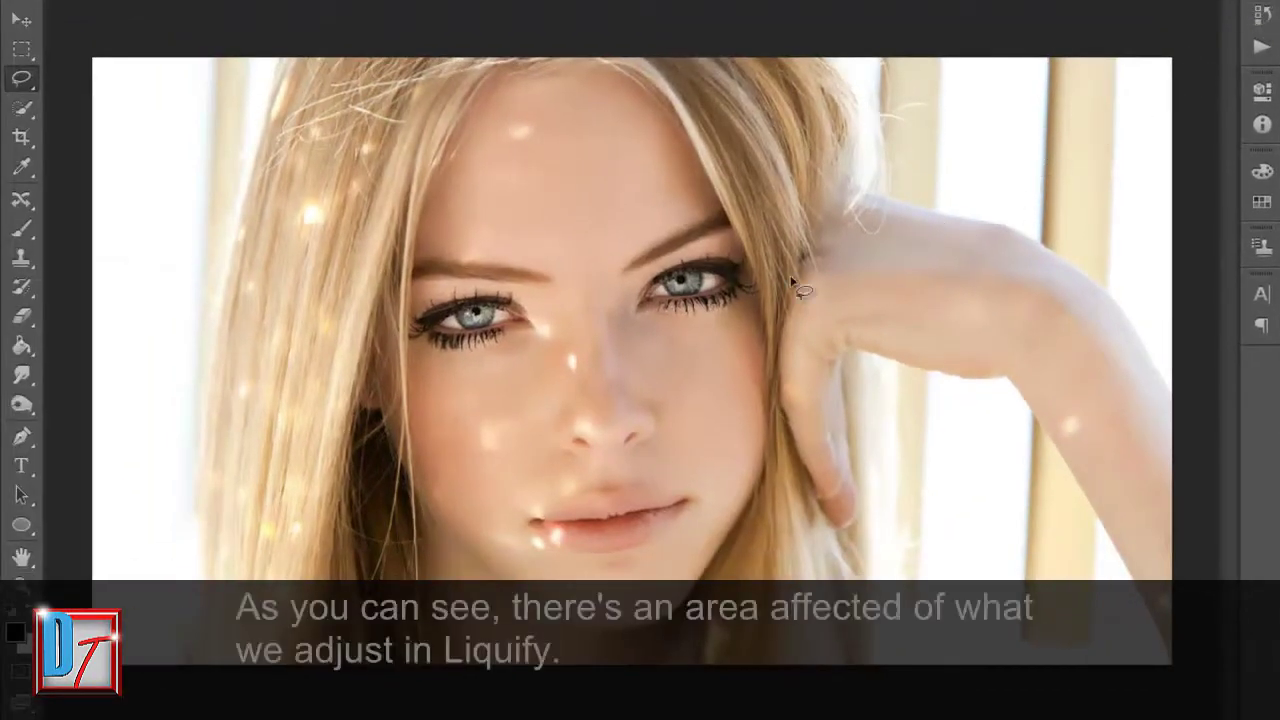
scroll(531, 386, "up", 3)
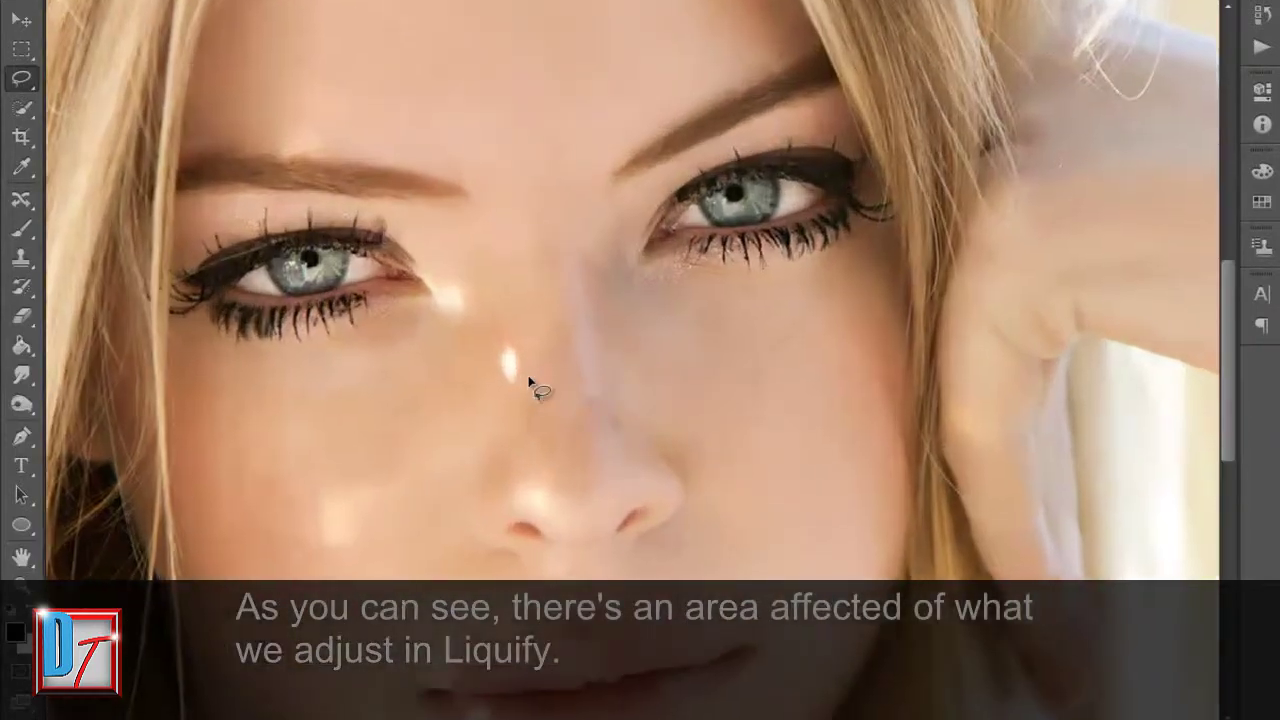
scroll(548, 398, "up", 2)
left_click_drag(548, 398, 657, 343)
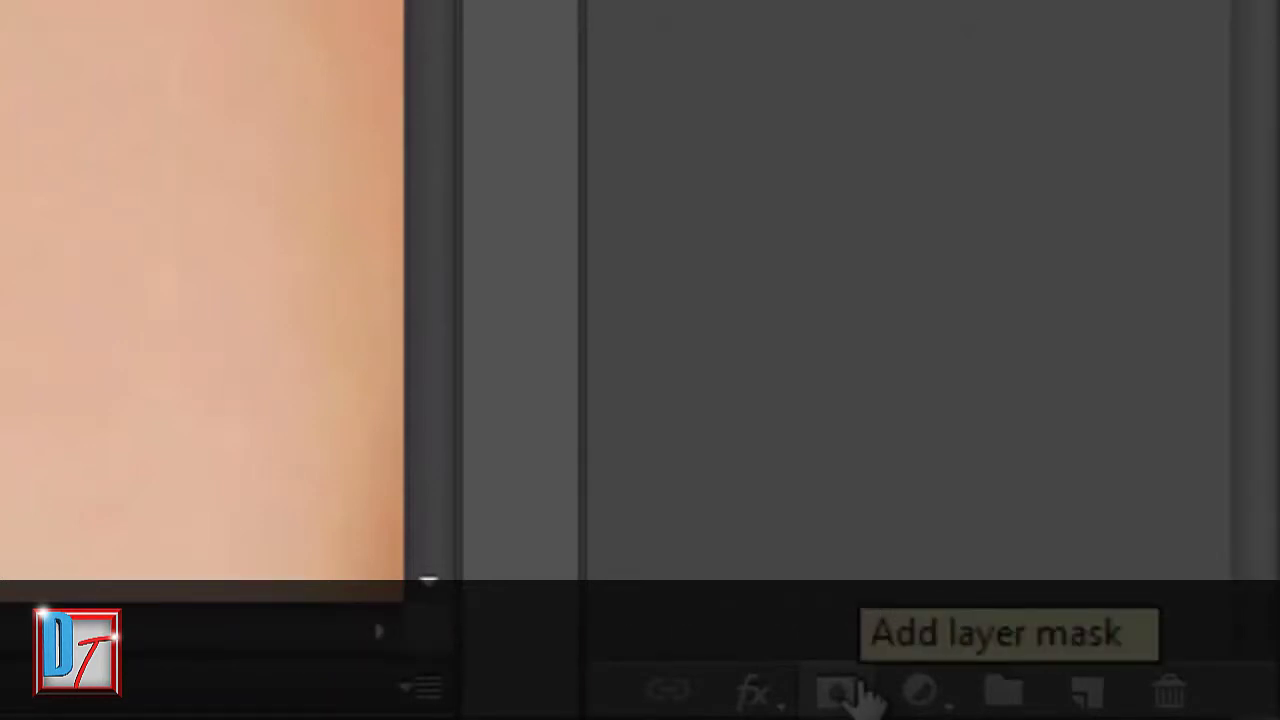
- Add a layer mask to the nose layer and select the standard Brush Tool
left_click(840, 688)
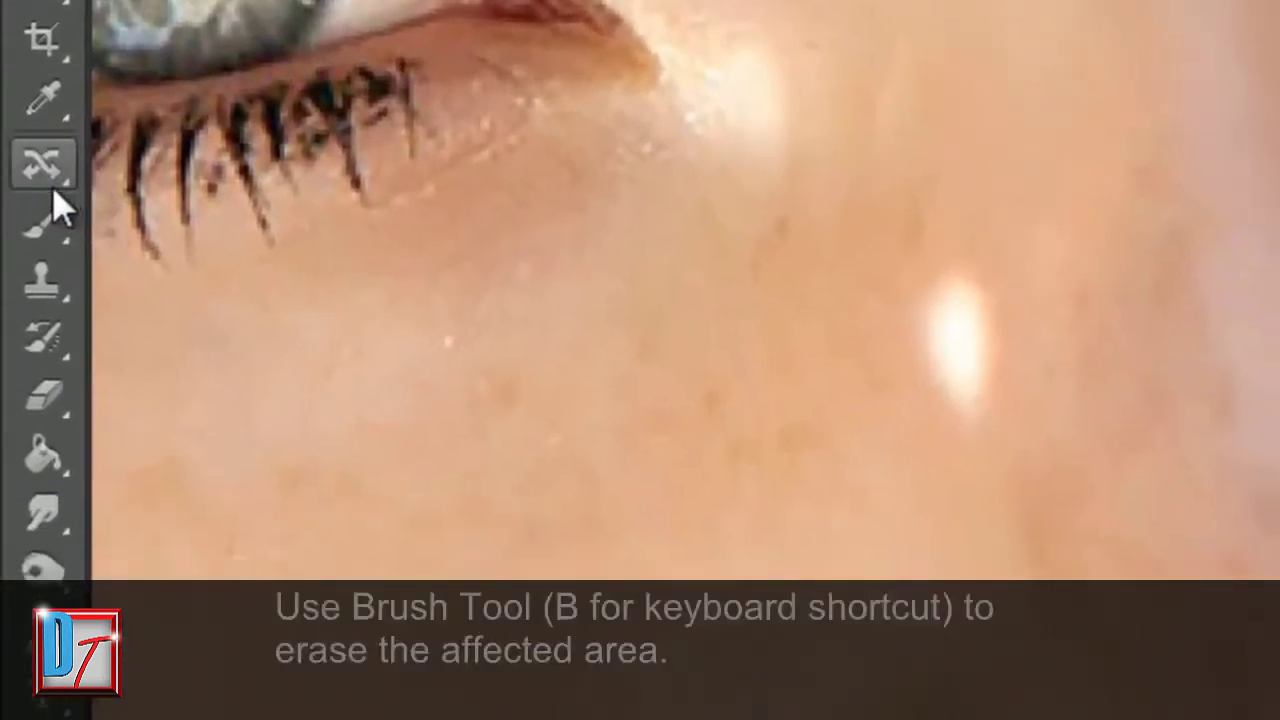
left_click(45, 212)
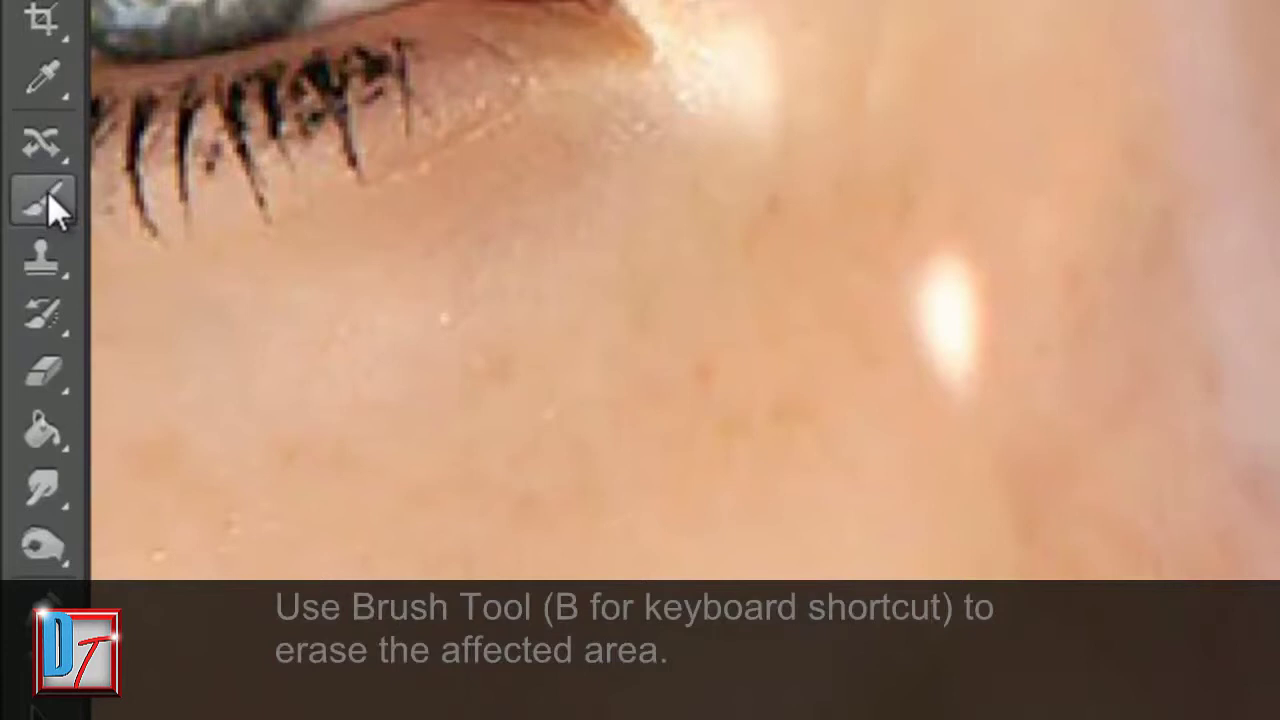
right_click(43, 191)
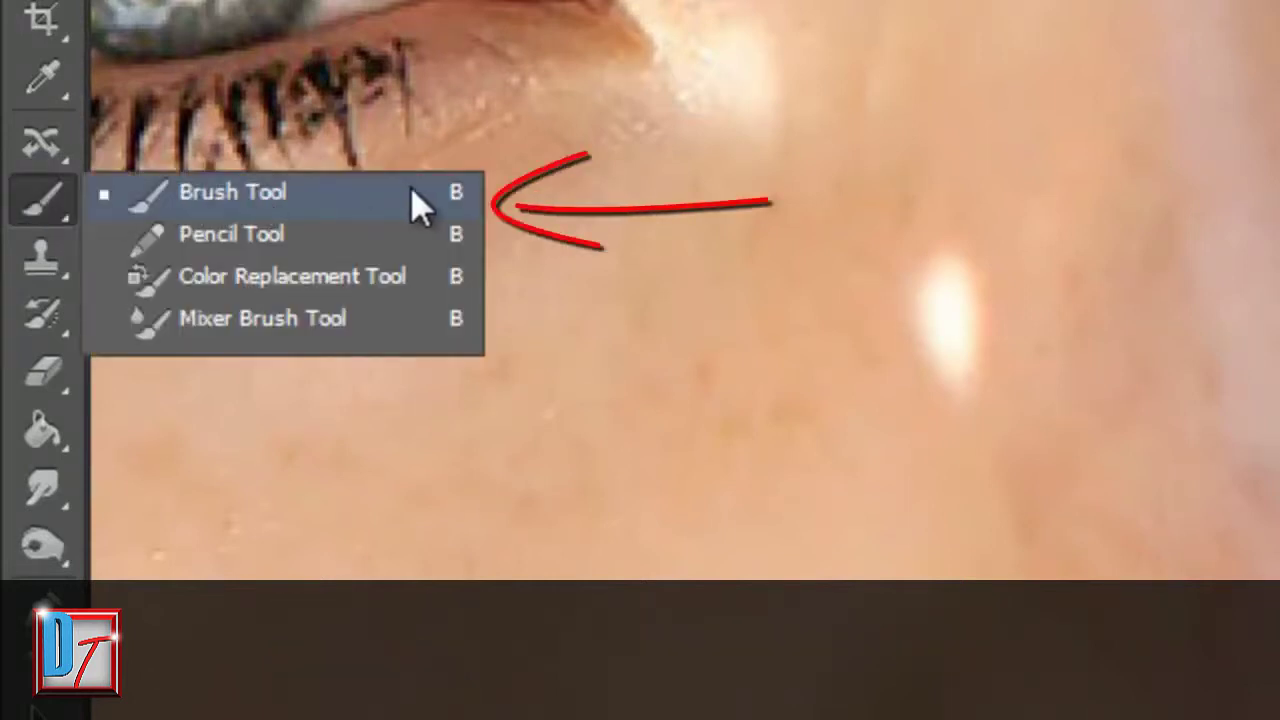
left_click(345, 195)
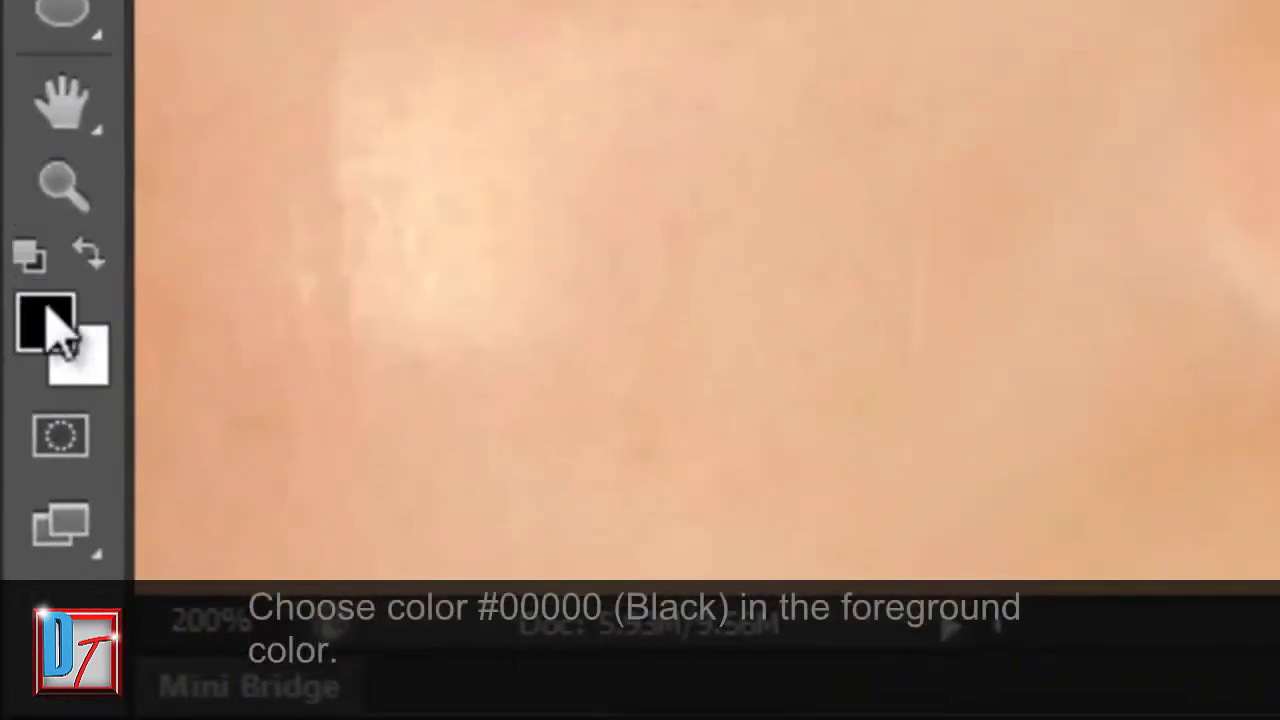
- Set the foreground colour to black (000000)
left_click(45, 325)
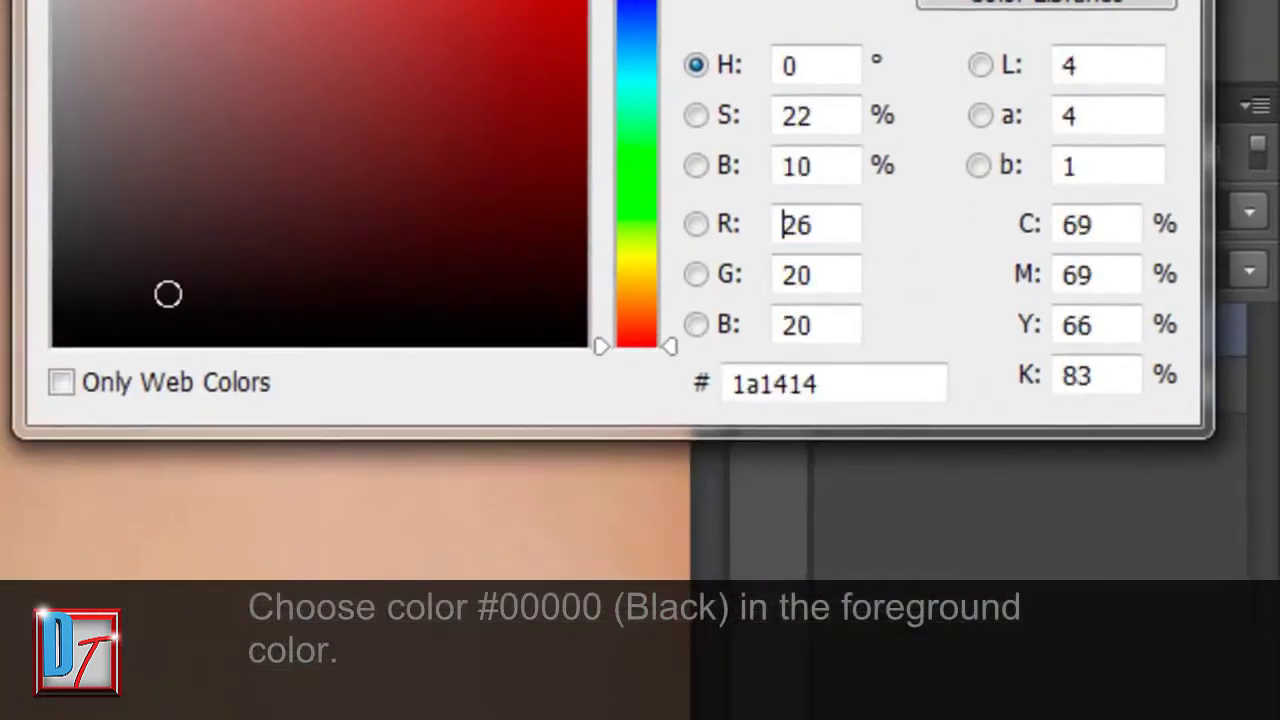
left_click_drag(166, 291, 41, 355)
left_click_drag(880, 386, 731, 388)
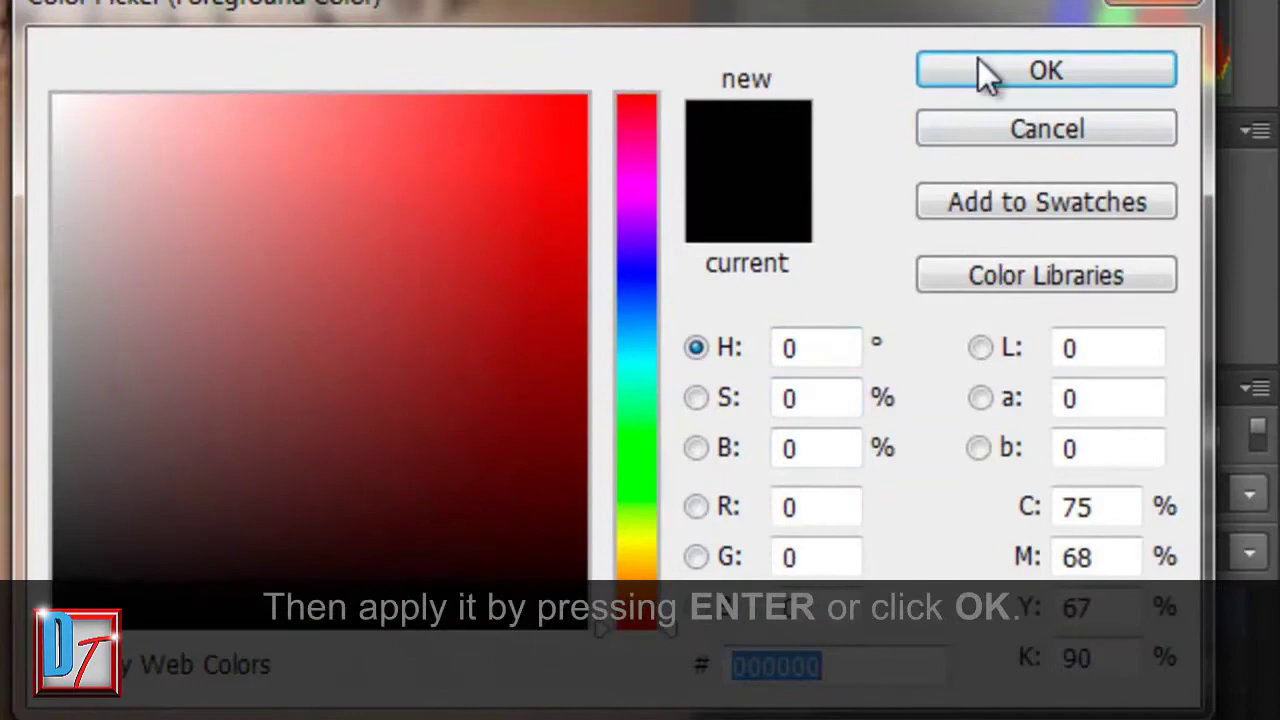
left_click(982, 62)
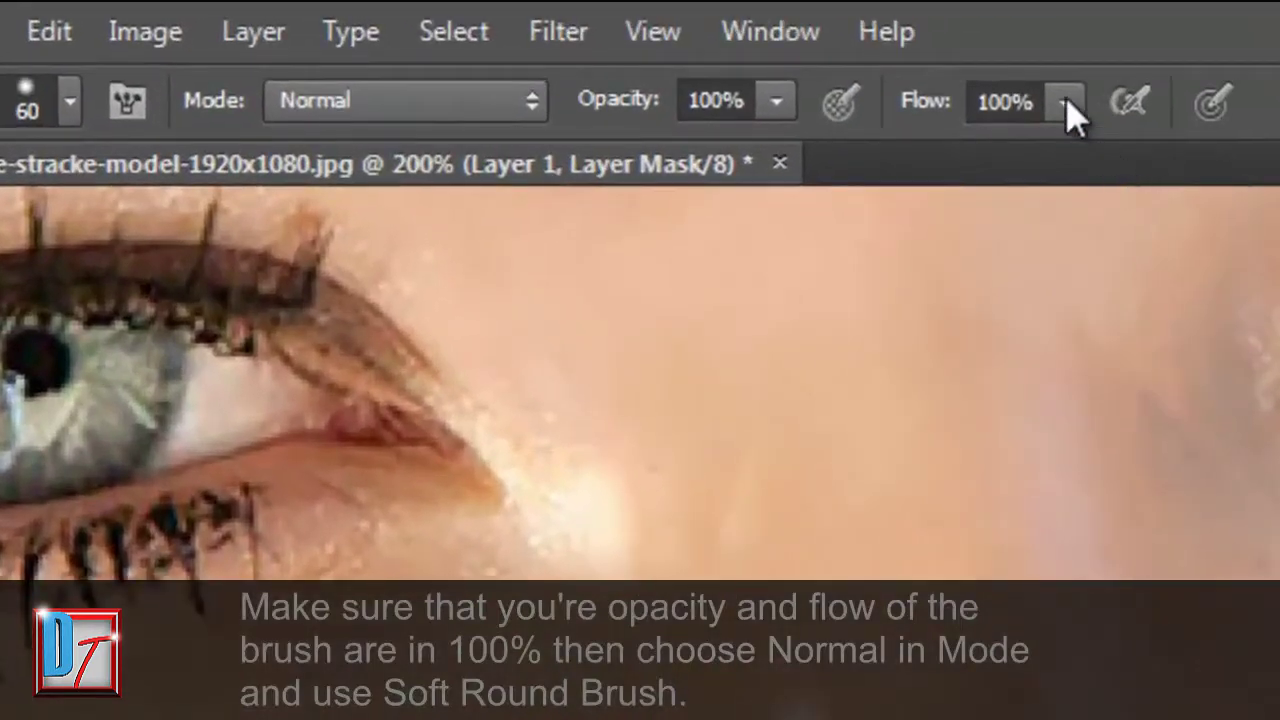
- Set the brush to Normal mode, 100% opacity and flow, soft round 60 px at 0% hardness
left_click(1066, 101)
left_click(776, 101)
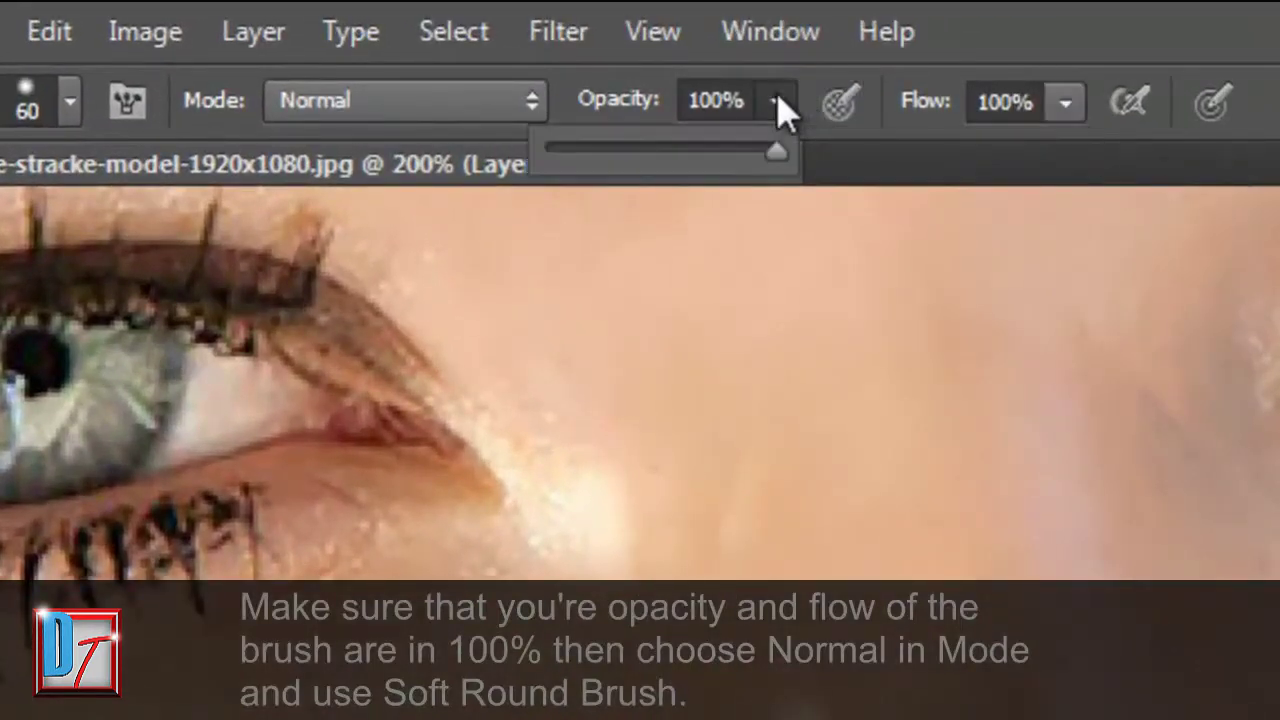
left_click(507, 105)
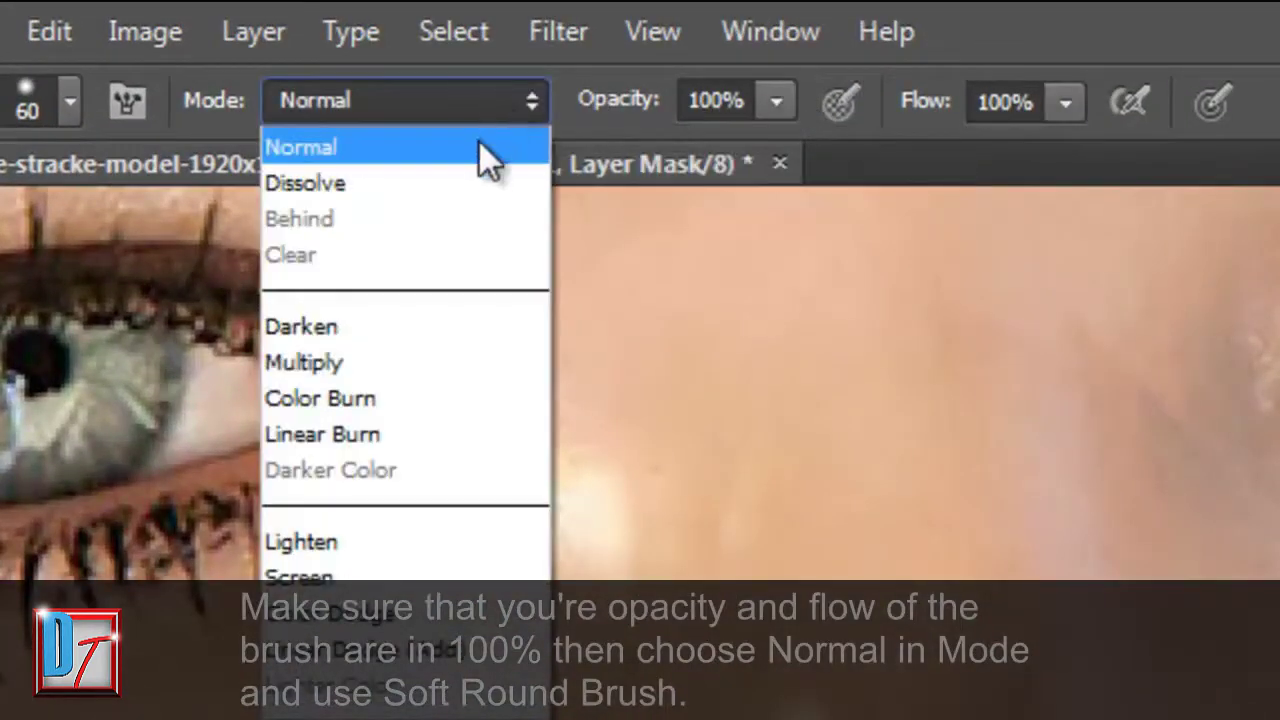
left_click(523, 147)
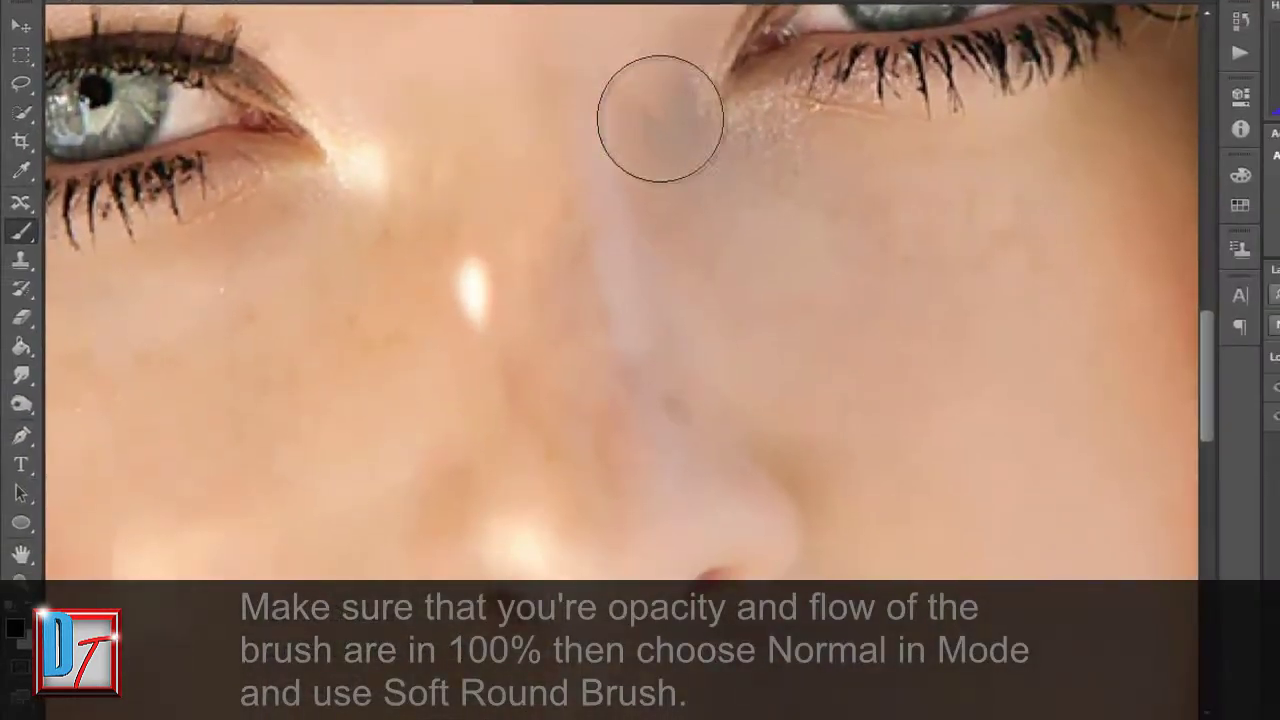
right_click(752, 110)
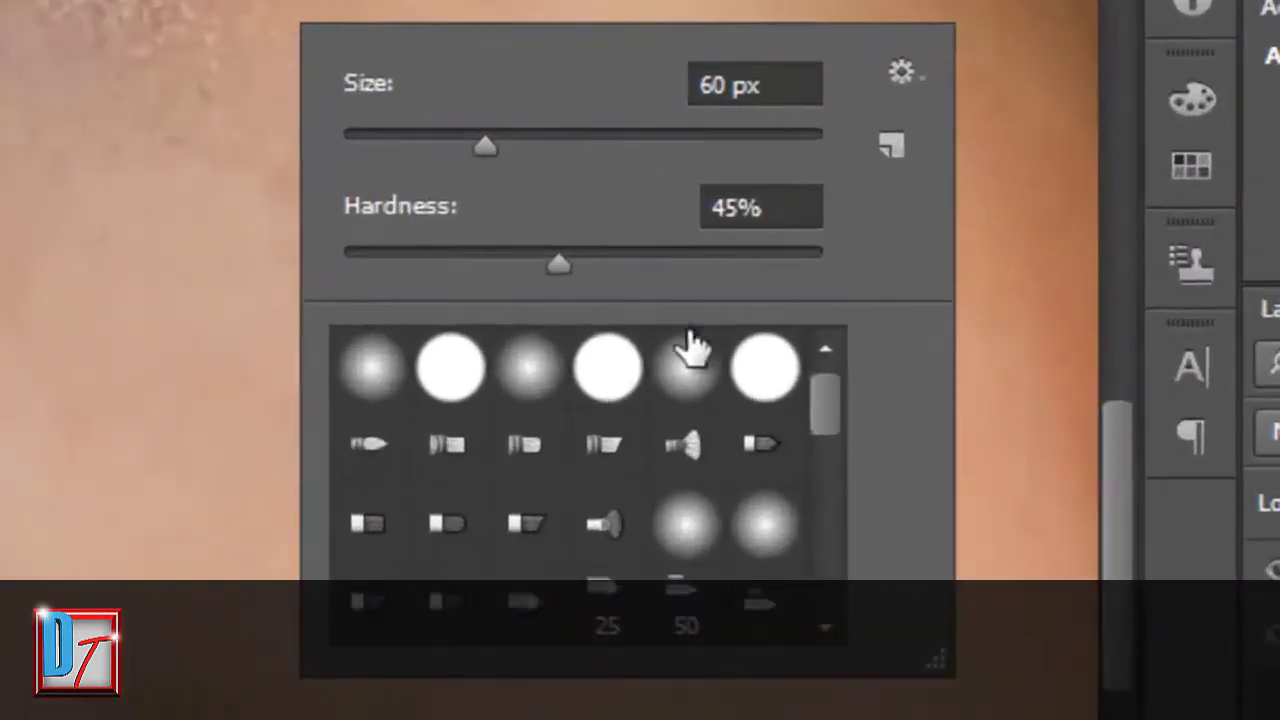
left_click(672, 381)
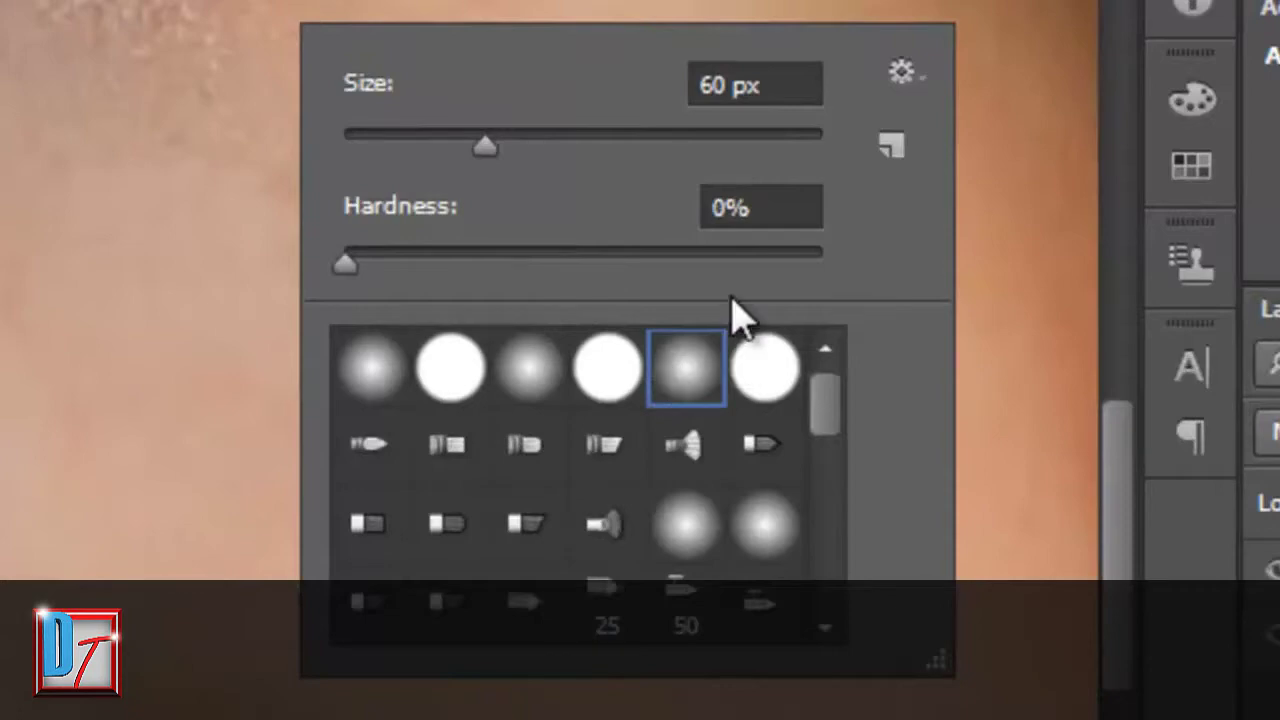
key("Return")
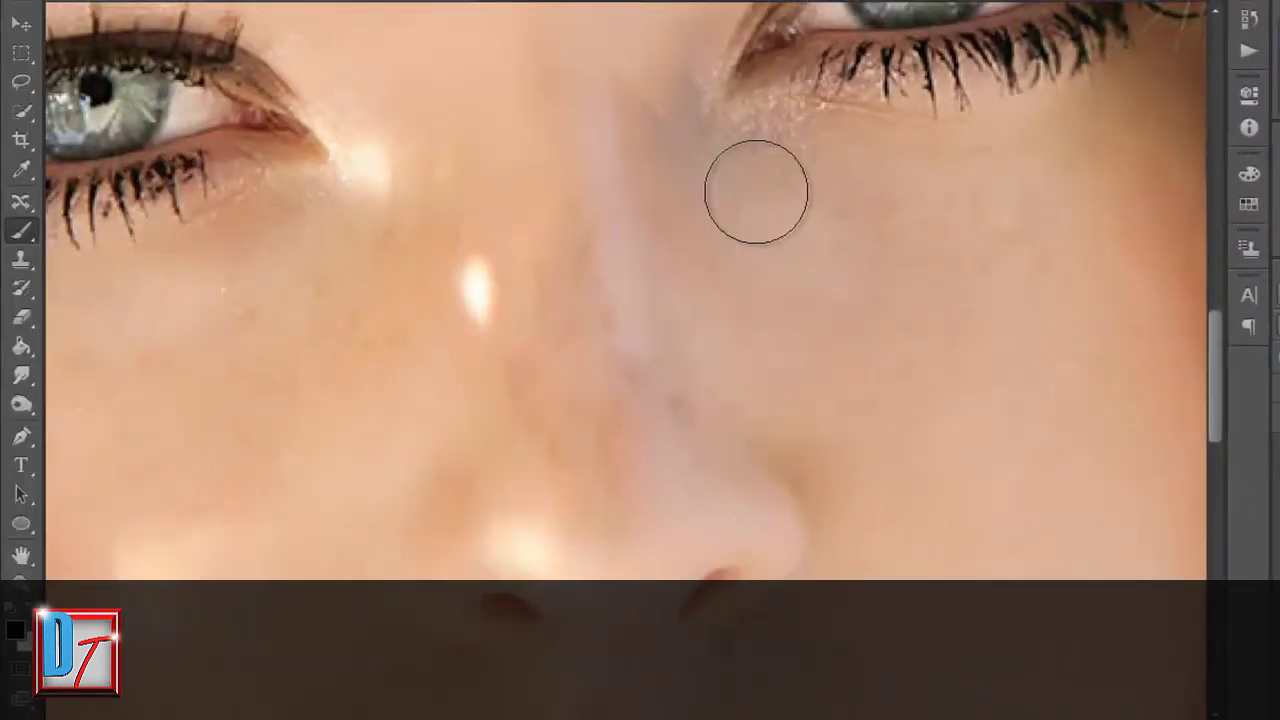
- Paint black on the mask beside both inner eye corners, then zoom out to view the face
left_click_drag(740, 193, 707, 162)
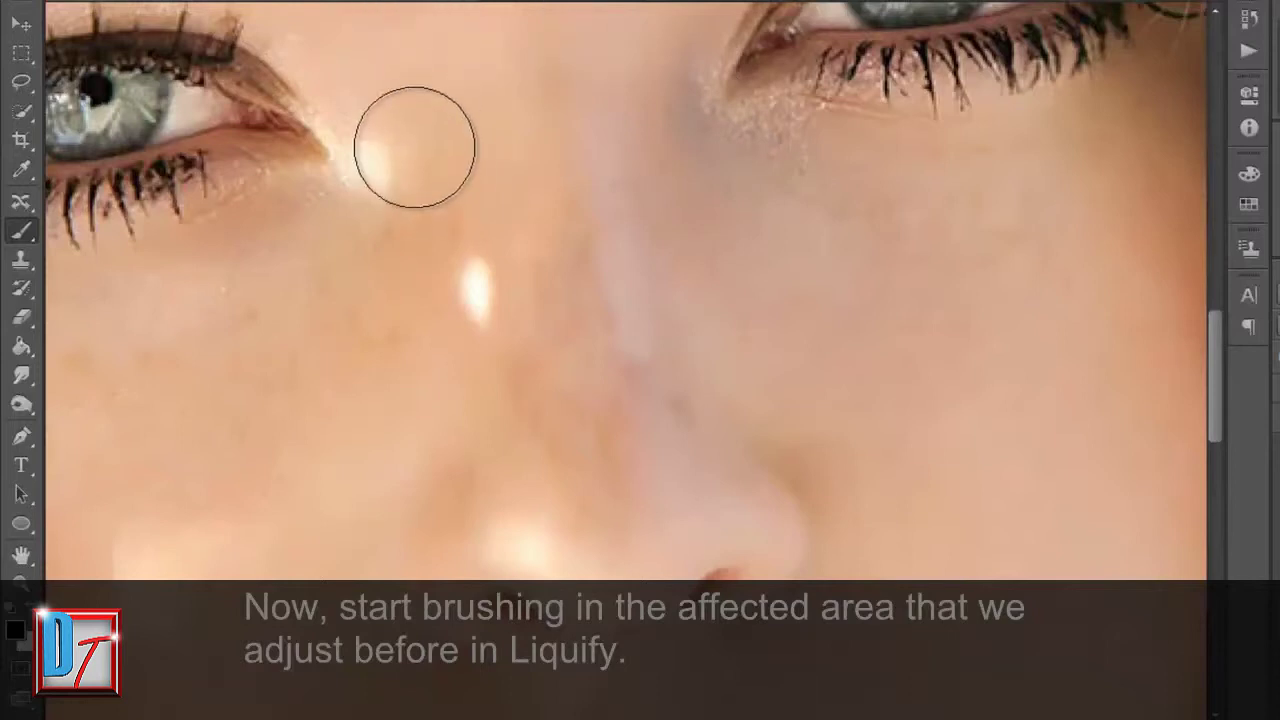
left_click_drag(423, 131, 402, 170)
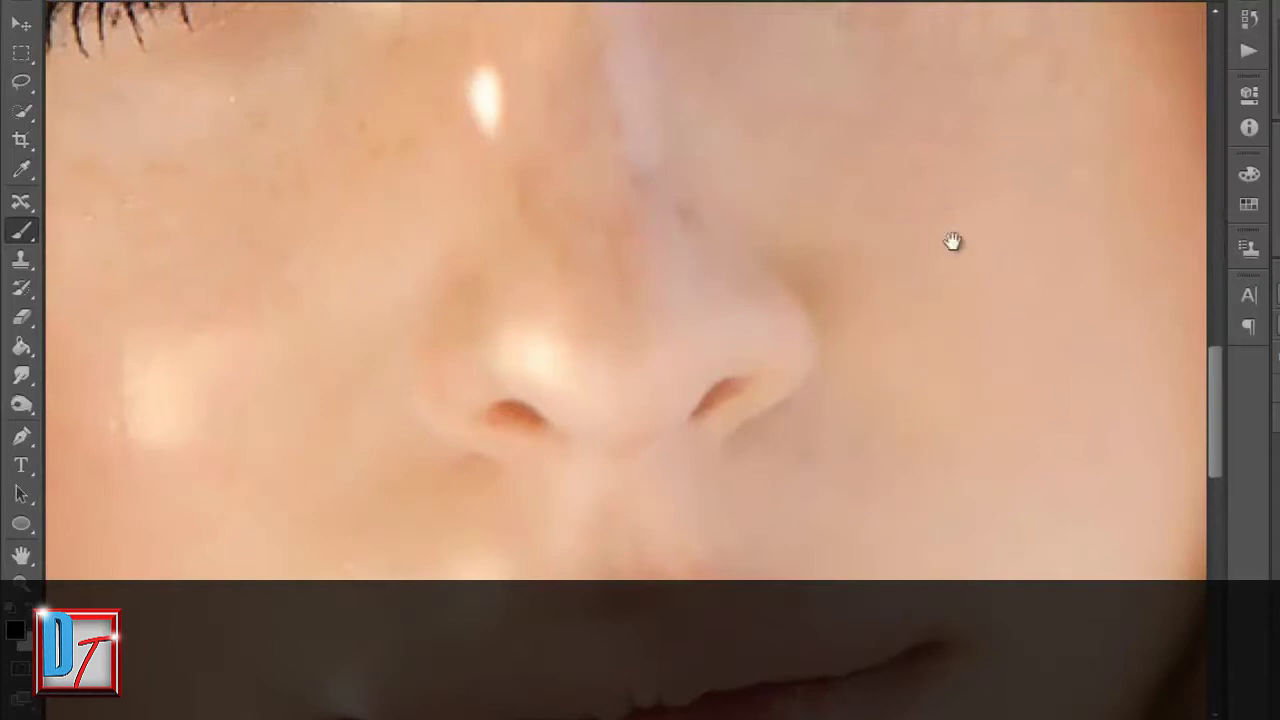
left_click_drag(951, 243, 966, 346)
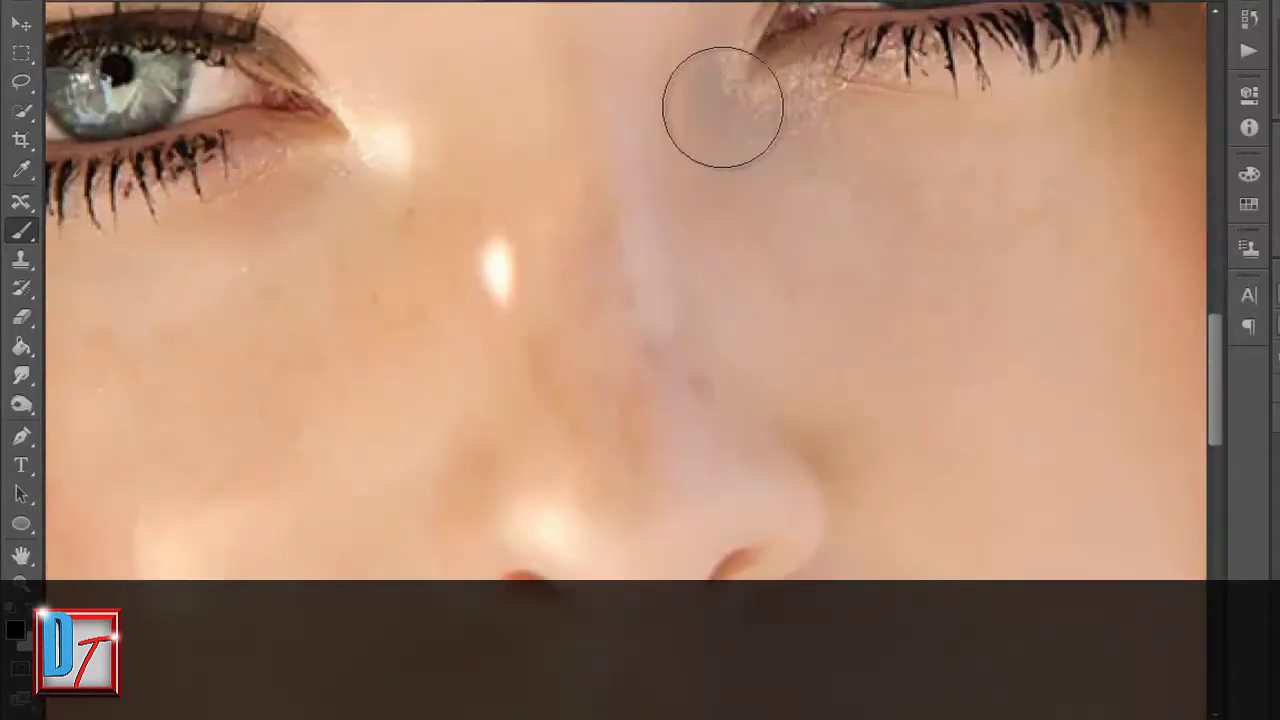
key("ctrl+minus")
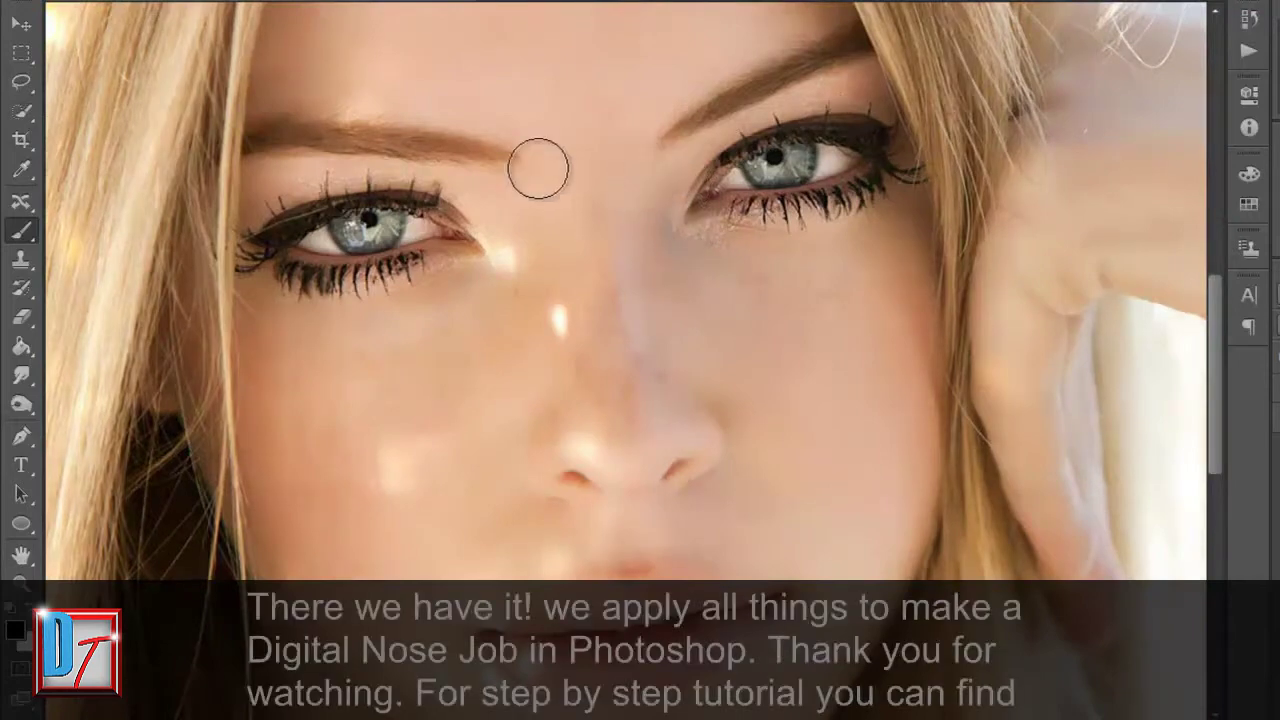